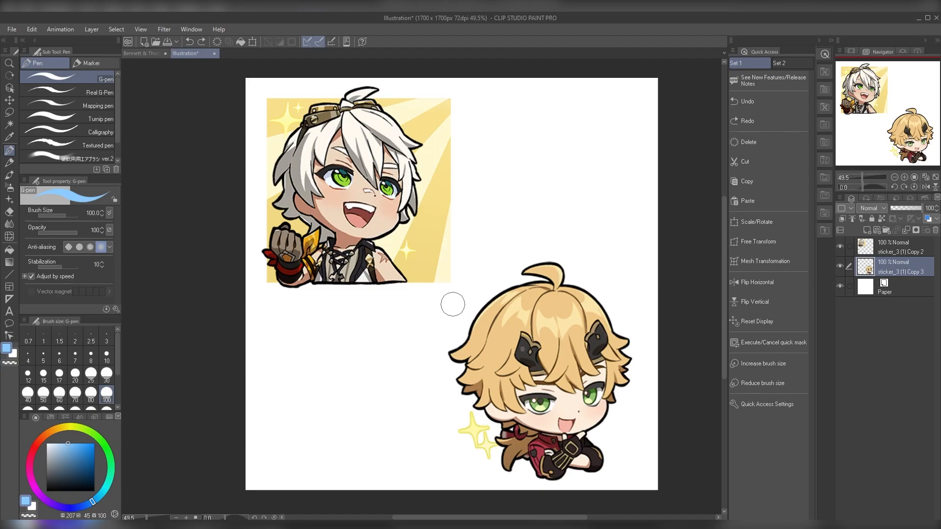
key(alt+bracketright)
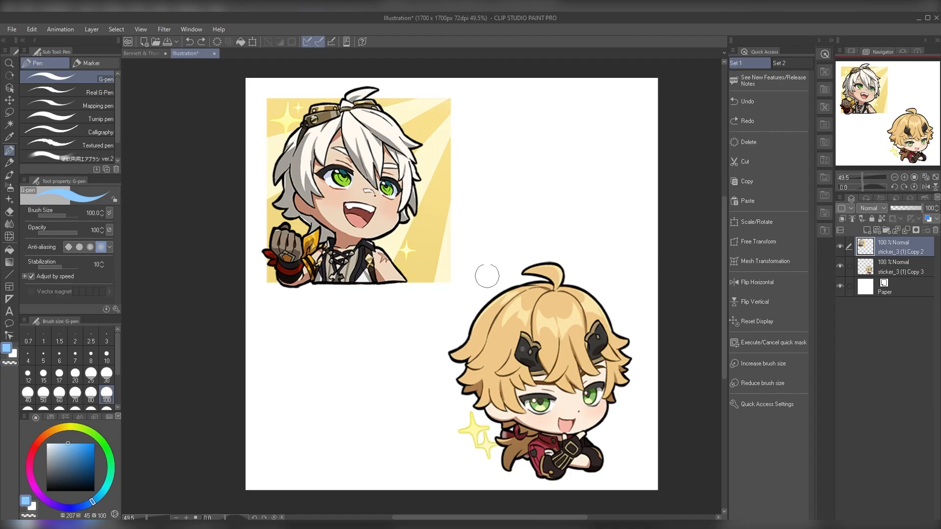
mouse_move(495, 269)
mouse_down()
mouse_move(481, 254)
mouse_move(458, 267)
mouse_up()
drag(440, 290, 457, 317)
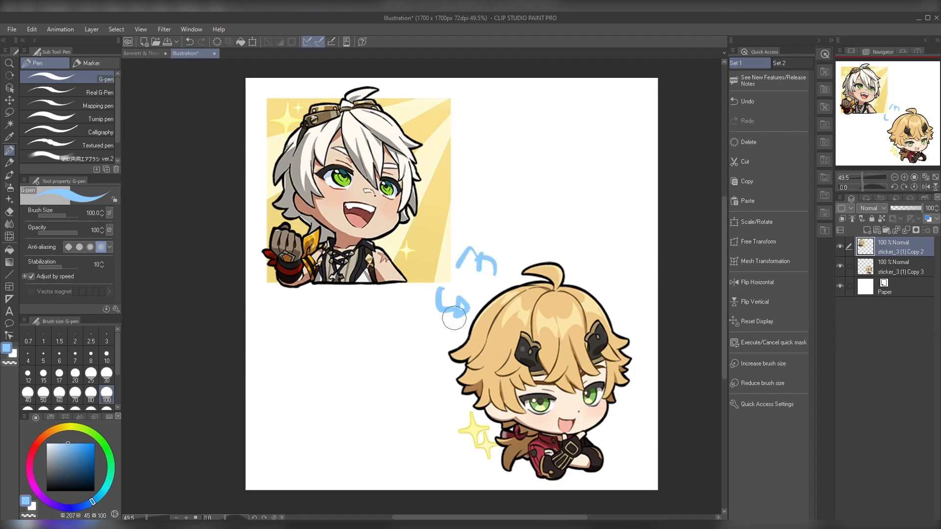
key(ctrl+z)
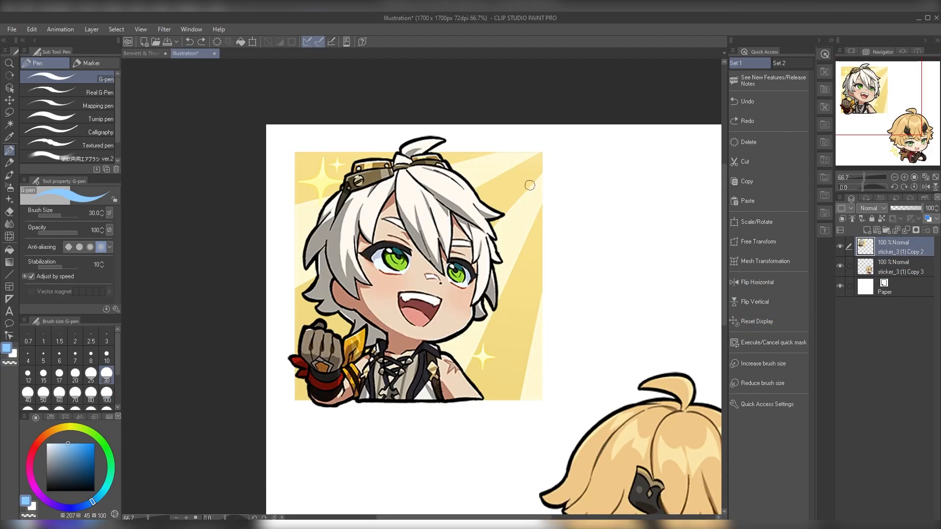
drag(530, 180, 500, 176)
key(ctrl+z)
Step: Duplicate the white-haired sticker layer beneath itself, hide the copy, and erase the yellow background from the upper layer
drag(897, 242, 889, 261)
click(840, 266)
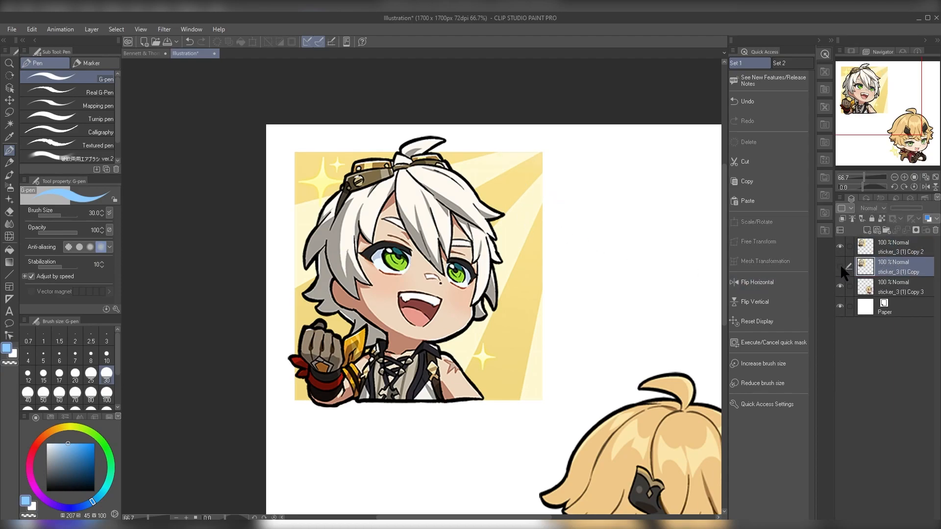
click(897, 247)
key(e)
drag(536, 157, 514, 205)
mouse_move(500, 151)
mouse_down()
mouse_move(537, 270)
mouse_move(529, 218)
mouse_move(525, 365)
mouse_up()
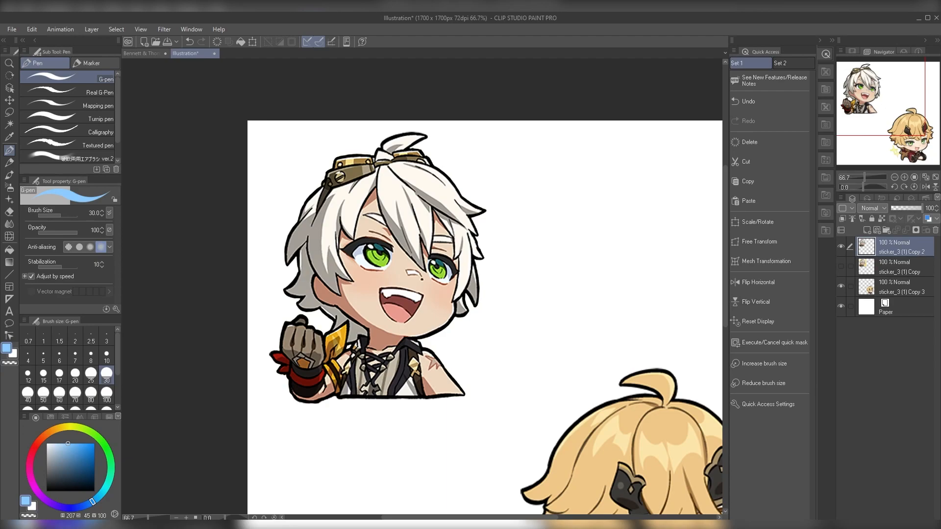
Step: Show the hidden copy with the yellow background to compare it with the cut-out, and reselect the cut-out layer
click(841, 267)
click(866, 267)
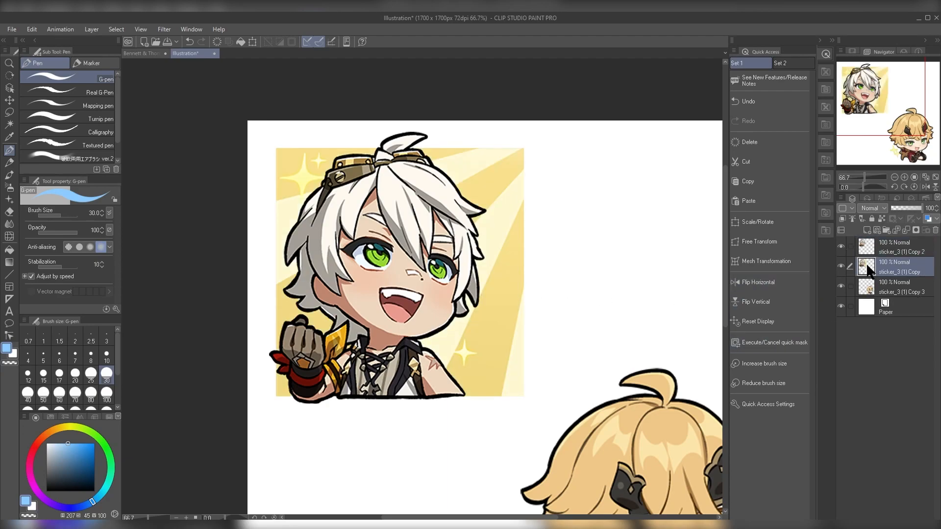
key(e)
key(p)
click(891, 250)
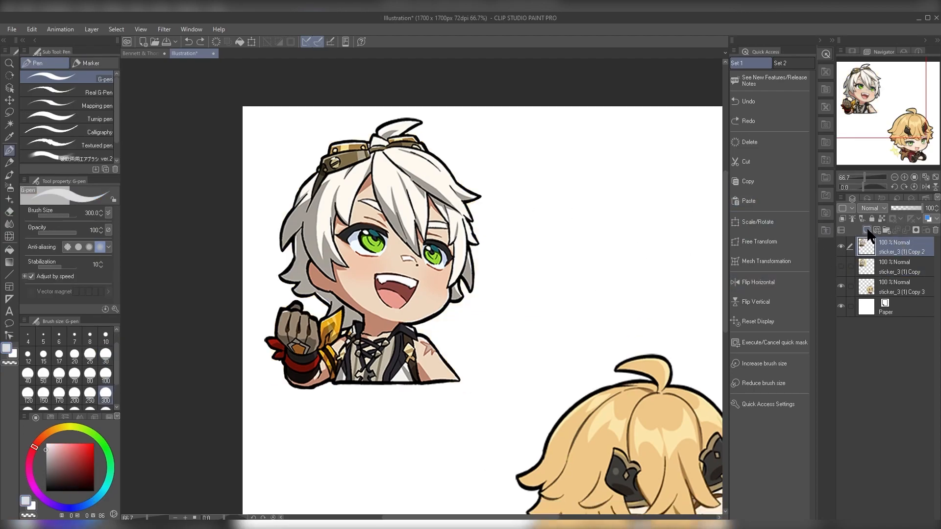
Step: Add a layer clipped to the white-haired character's cut-out and set its blending mode to Color
click(867, 231)
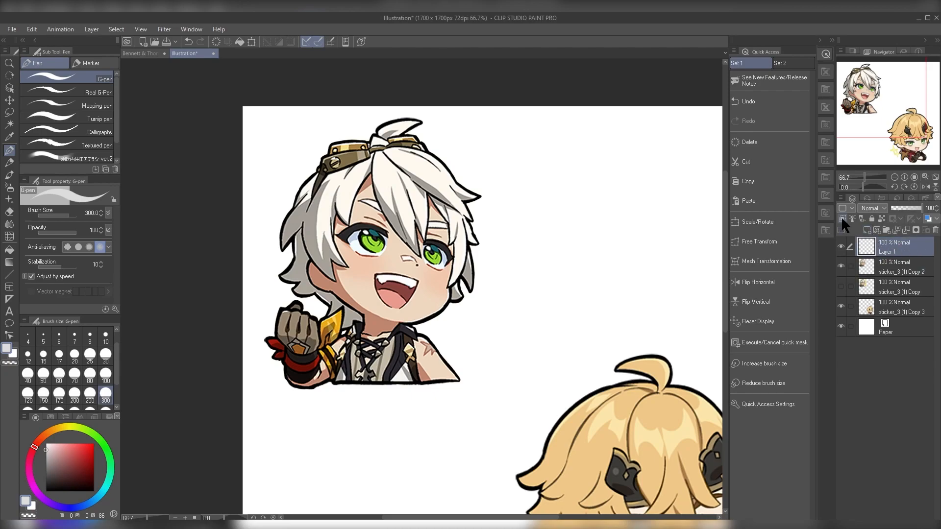
click(875, 207)
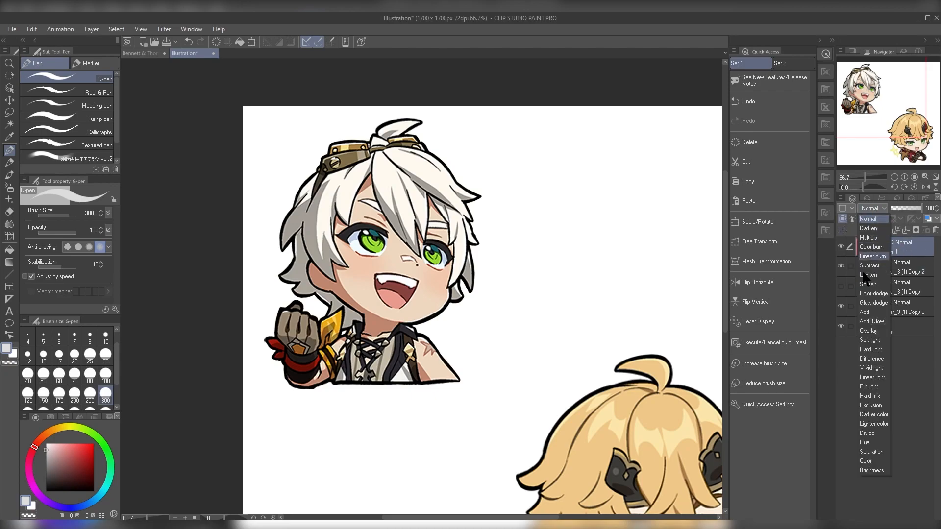
click(866, 461)
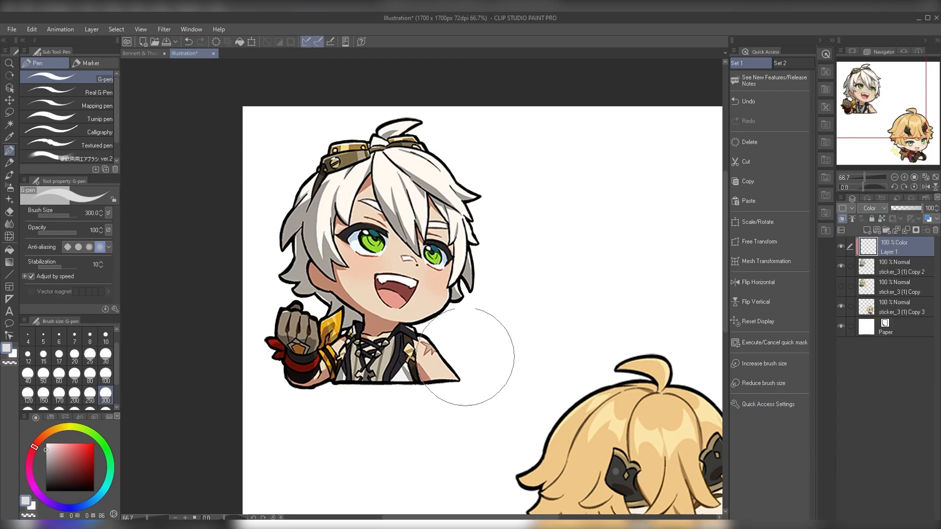
Step: Move the blond character's layer beside the white-haired character and sample the blond hair colour on the Color layer
mouse_move(522, 356)
mouse_down()
mouse_move(491, 321)
mouse_move(505, 354)
mouse_move(467, 283)
mouse_up()
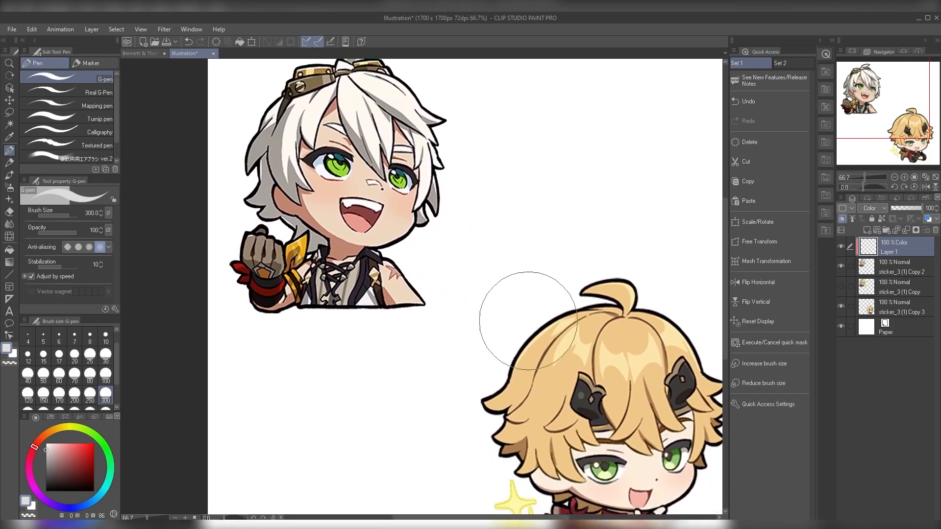
alt+click(595, 323)
mouse_move(566, 265)
mouse_down()
mouse_move(561, 326)
mouse_move(577, 337)
mouse_up()
click(892, 307)
drag(618, 431, 527, 215)
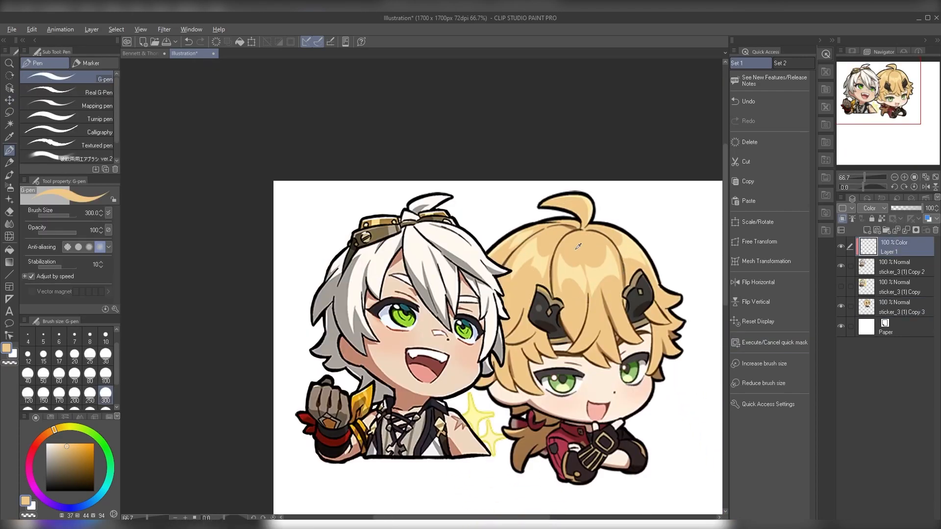
alt+click(575, 249)
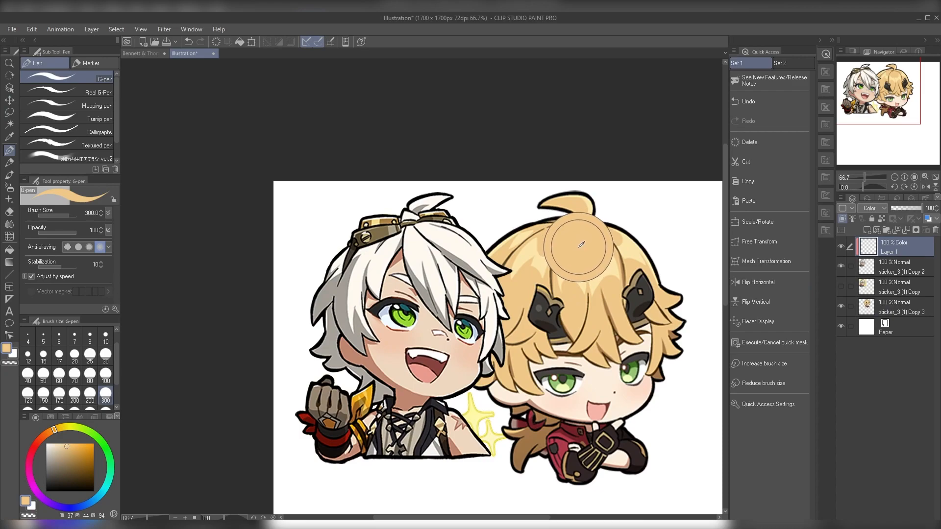
Step: Paint the sampled blond over the front strands of the white-haired character's fringe with a size 100 brush
mouse_move(440, 237)
mouse_down()
mouse_move(467, 226)
mouse_move(450, 241)
mouse_move(482, 242)
mouse_move(463, 261)
mouse_move(397, 273)
mouse_up()
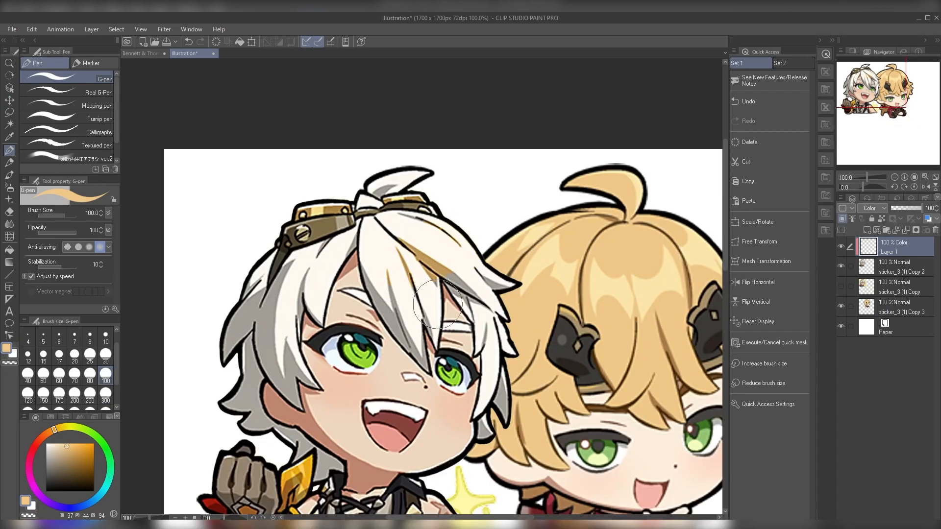
drag(486, 262, 459, 271)
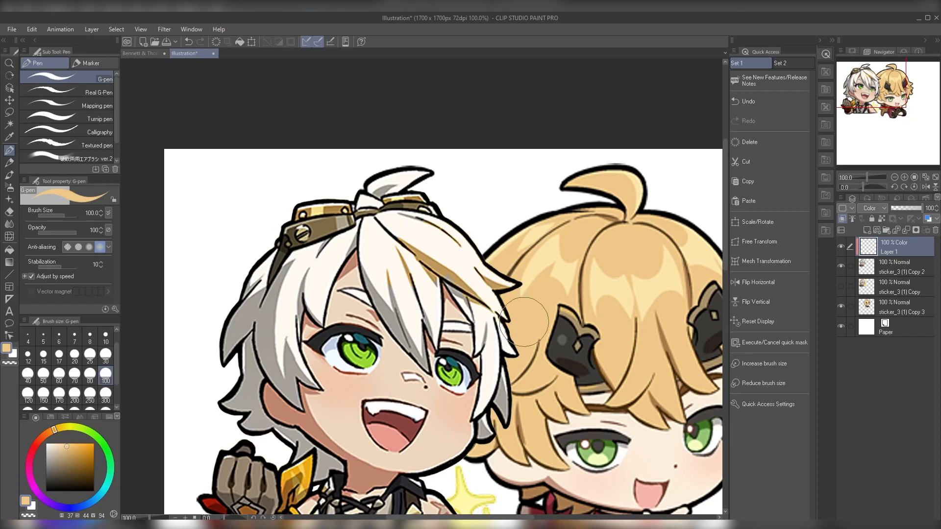
drag(524, 326, 553, 265)
scroll(552, 265, down, 1)
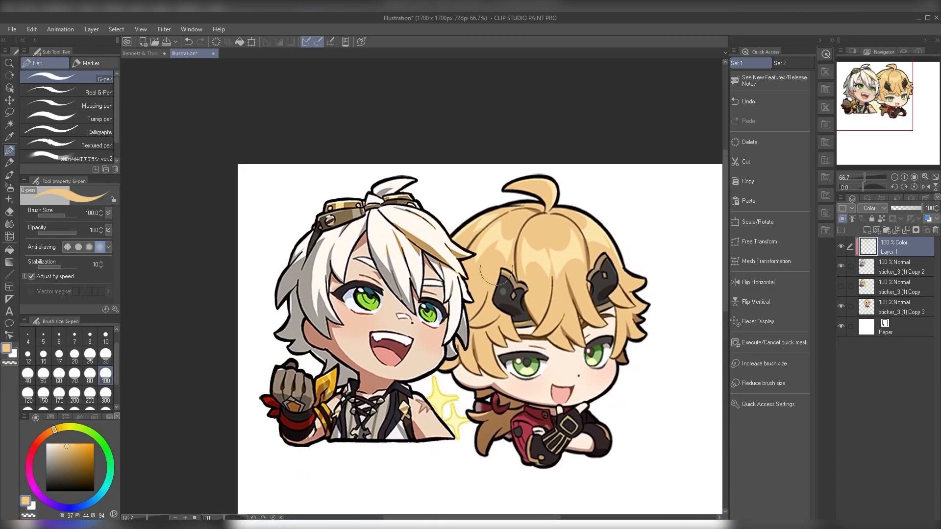
Step: Try painting the blond colour over the whole white-haired character with a size 300 brush
click(106, 395)
mouse_move(373, 216)
mouse_down()
mouse_move(496, 186)
mouse_move(357, 314)
mouse_move(269, 452)
mouse_move(462, 389)
mouse_up()
drag(588, 371, 629, 350)
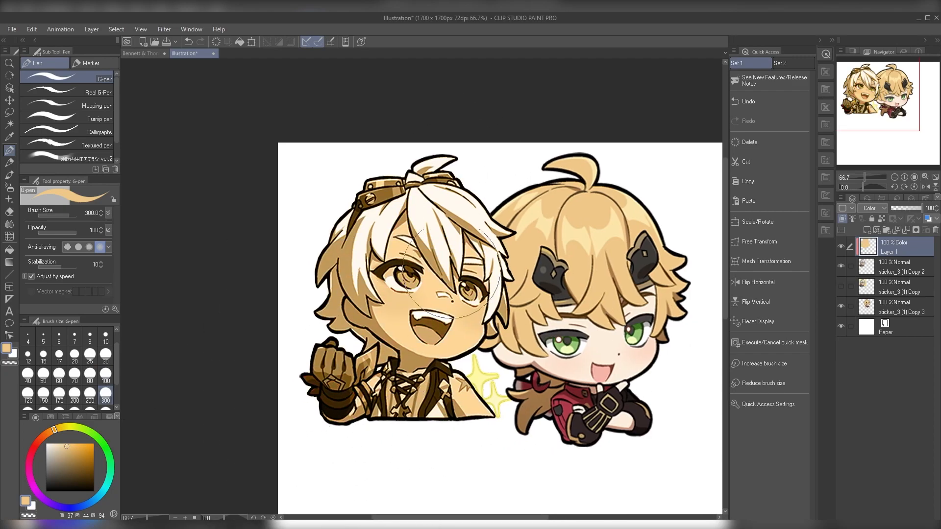
mouse_move(463, 339)
mouse_down()
mouse_move(448, 337)
mouse_move(431, 355)
mouse_up()
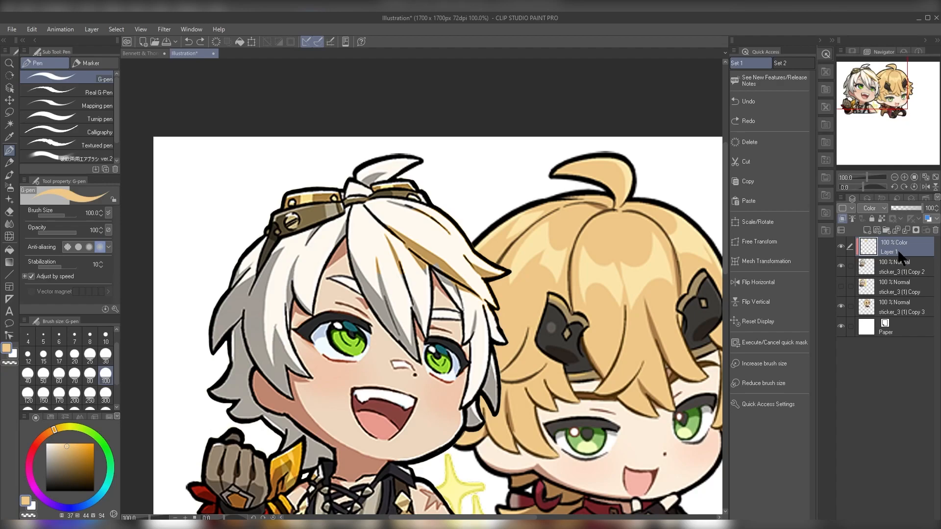
Step: Duplicate the blond Color layer beneath itself and set the copy's blending mode to Multiply
alt+drag(897, 244, 895, 258)
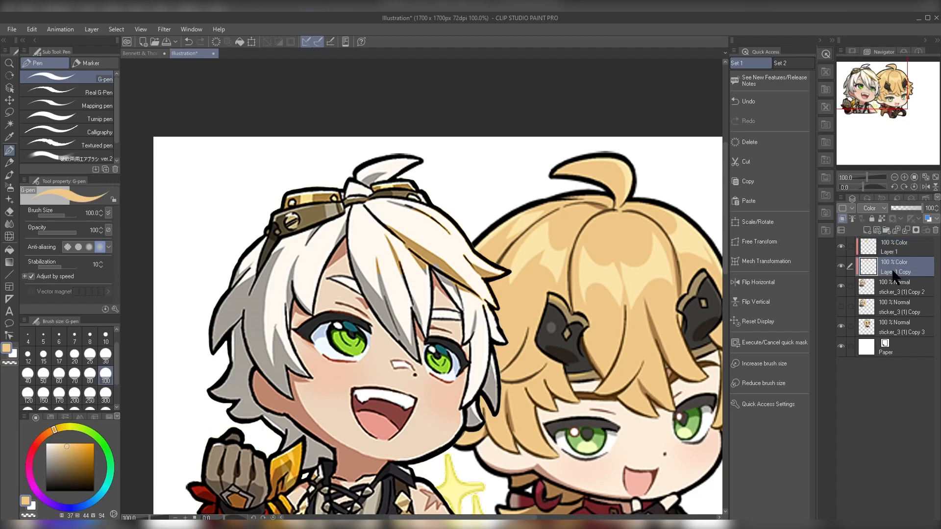
click(873, 208)
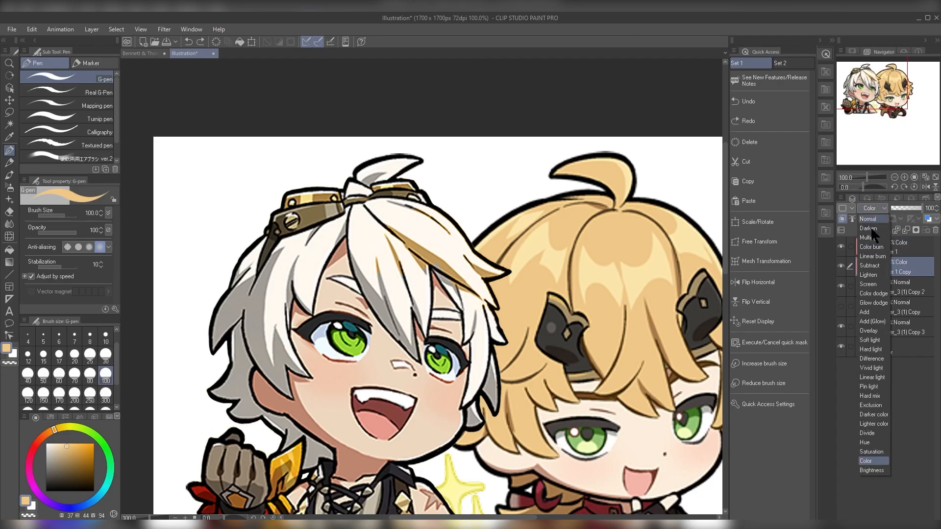
click(876, 240)
Step: Sample the blond hair colour again for comparison and set the Multiply copy's opacity to 90%
drag(449, 316, 475, 356)
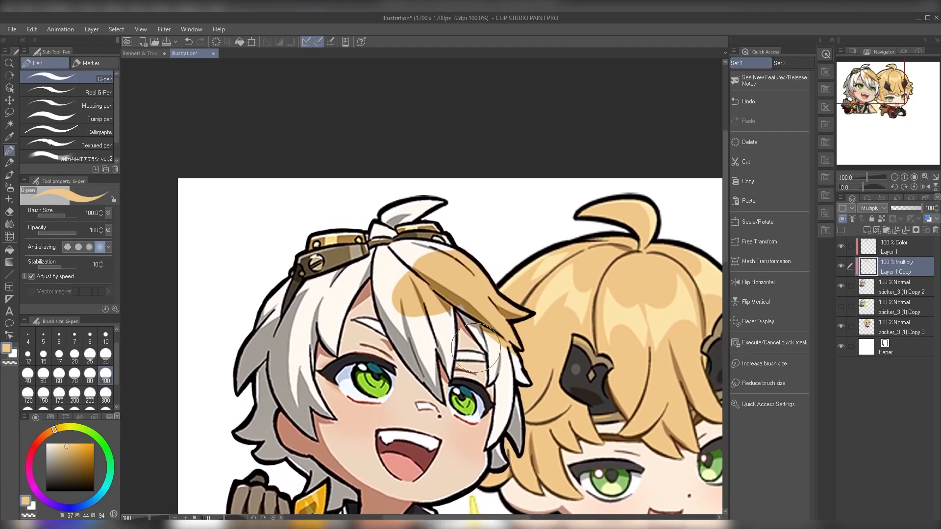
drag(551, 327, 477, 323)
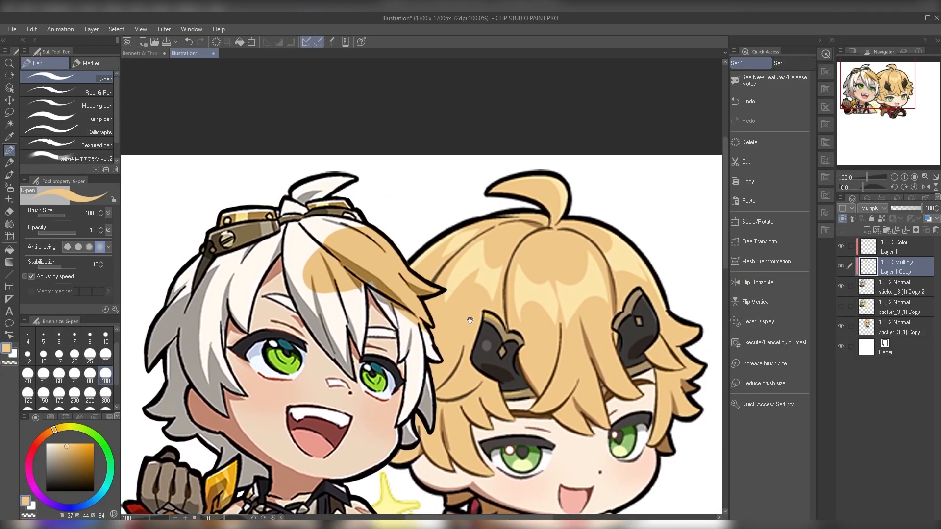
drag(429, 266, 474, 293)
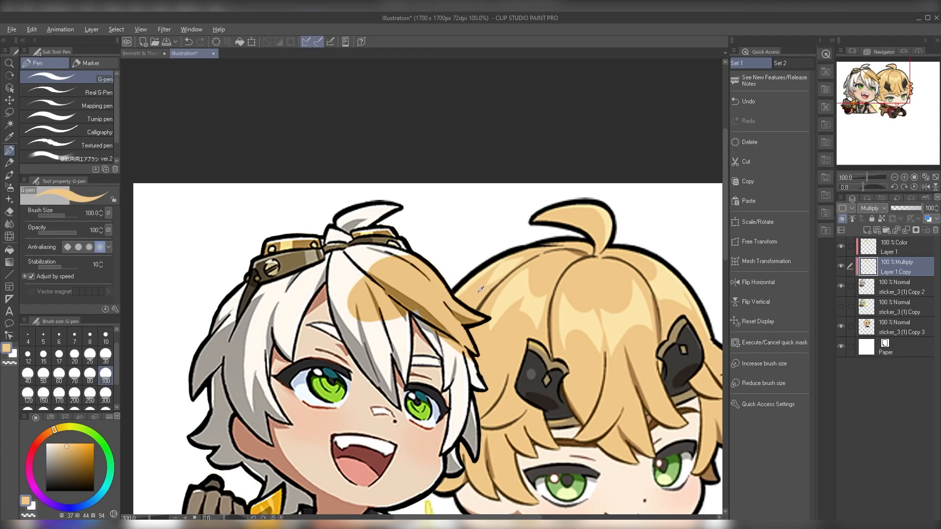
alt+click(478, 293)
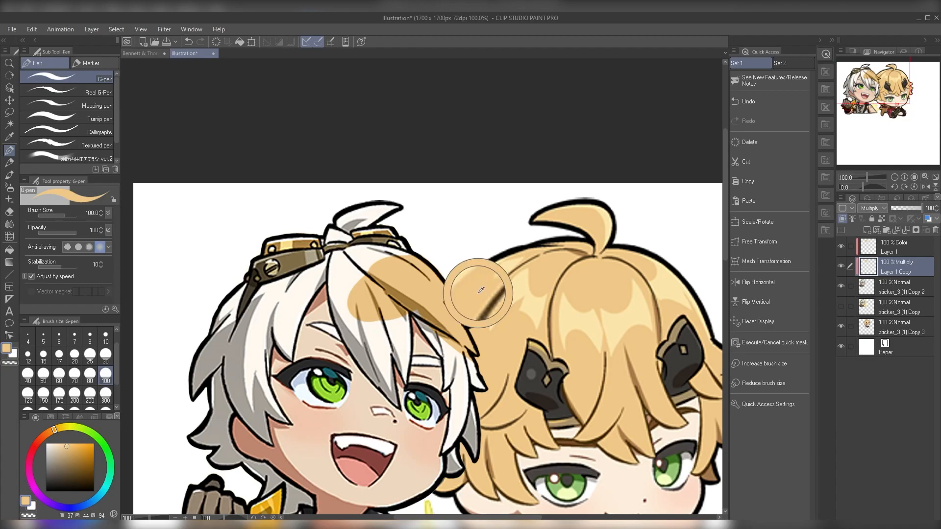
mouse_move(433, 300)
mouse_down()
mouse_move(420, 287)
mouse_move(429, 298)
mouse_up()
mouse_move(916, 209)
mouse_down()
mouse_move(889, 208)
mouse_move(920, 209)
mouse_up()
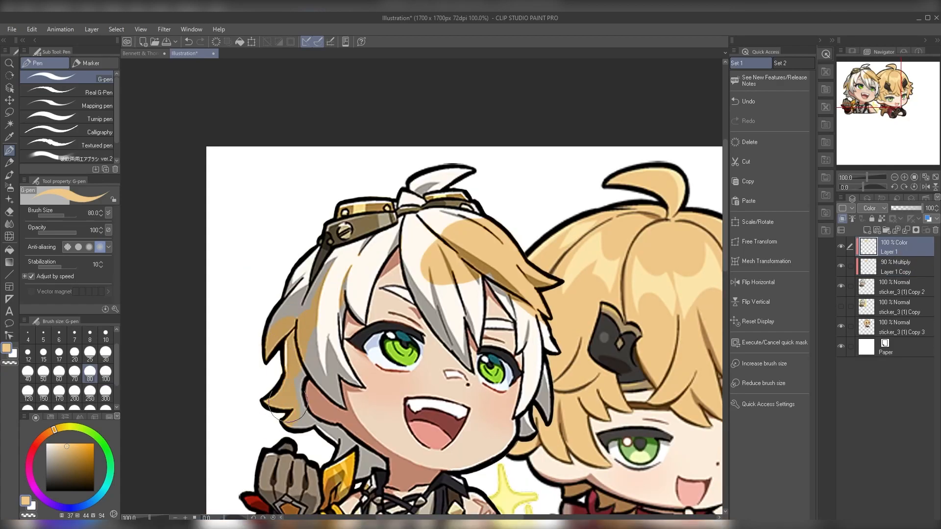
Step: Replace the Multiply copy with a fresh duplicate of the painted Color layer, set to Multiply at 90% opacity
click(884, 266)
click(935, 230)
drag(912, 250, 869, 228)
click(875, 209)
click(889, 237)
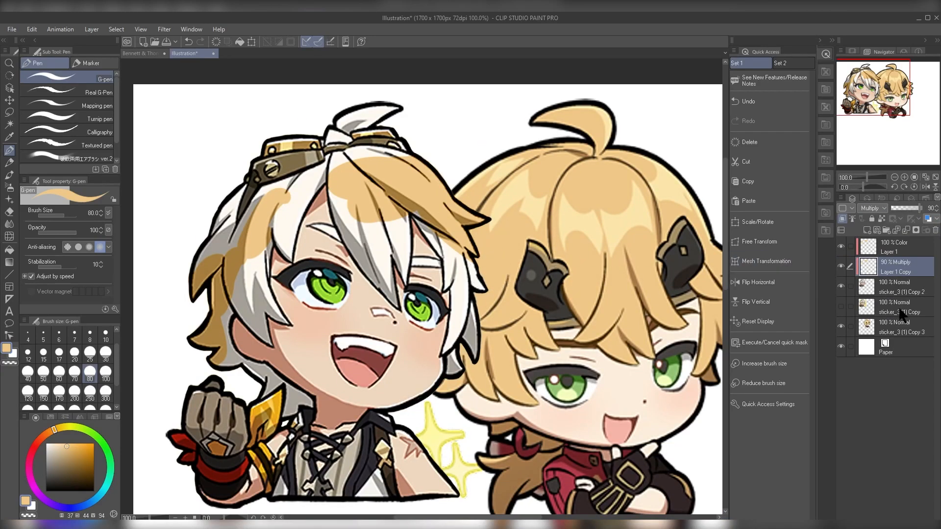
Step: Add a layer clipped to the blond character's sticker and set its blending mode to Color
click(892, 334)
click(867, 231)
click(870, 208)
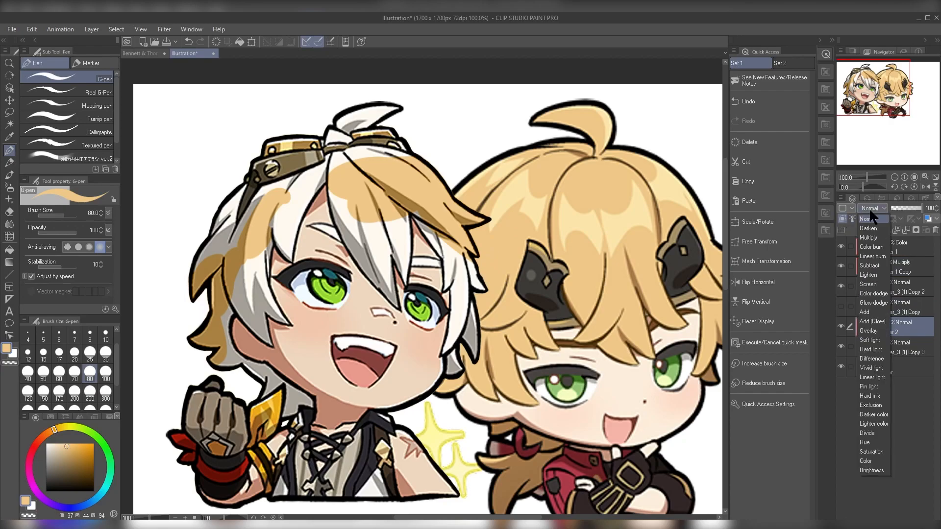
click(866, 460)
Step: Sample the white hair colour and paint it over the crown and loose top strand of the blond character's hair
drag(597, 355, 576, 379)
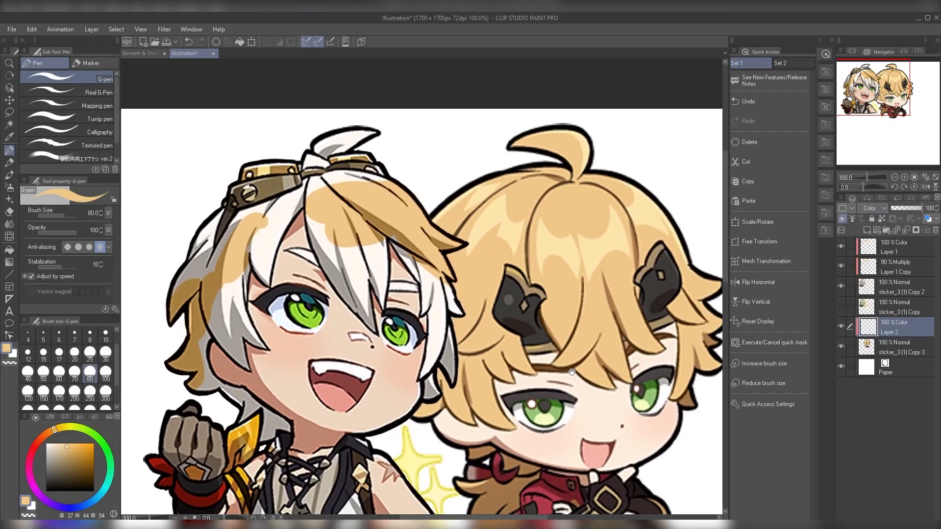
alt+click(358, 270)
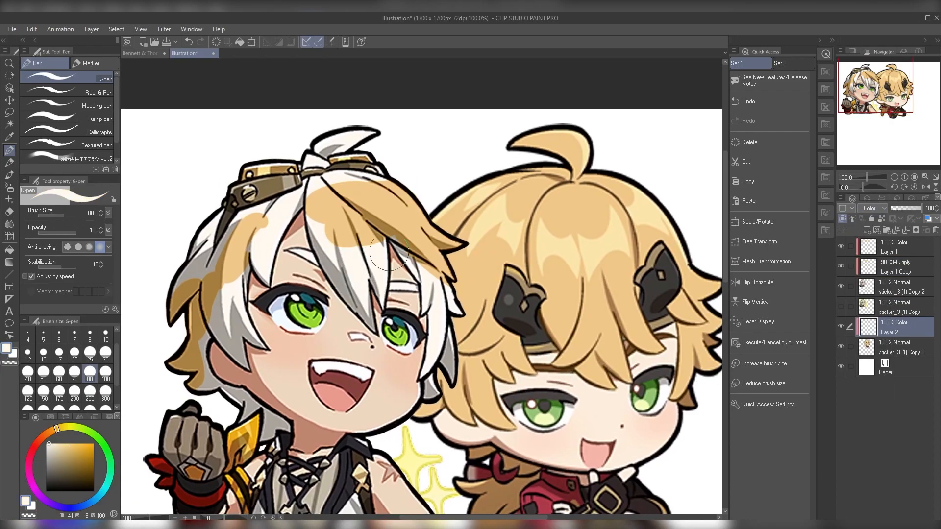
mouse_move(576, 139)
mouse_down()
mouse_move(490, 192)
mouse_move(543, 227)
mouse_up()
drag(548, 132, 568, 135)
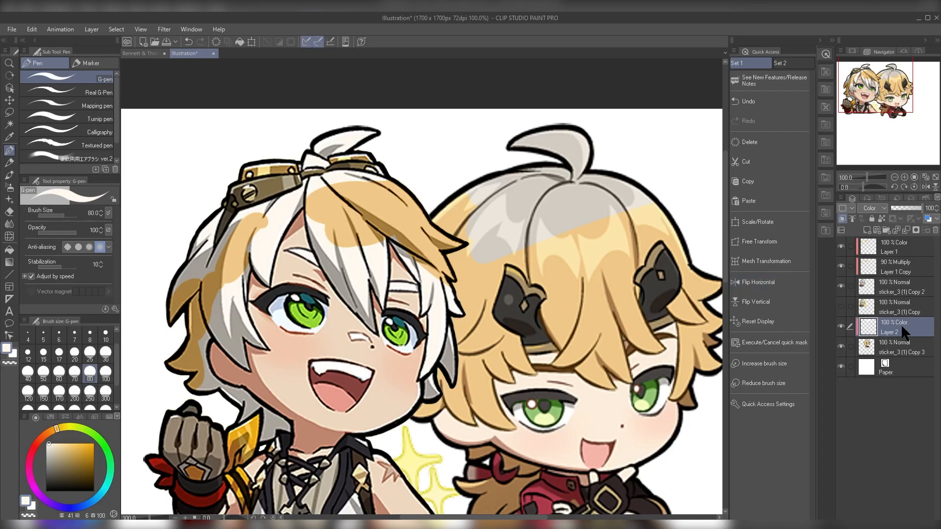
Step: Duplicate the blond character's white-painted Color layer beneath itself and set the copy's blending mode to Overlay
drag(902, 324, 898, 341)
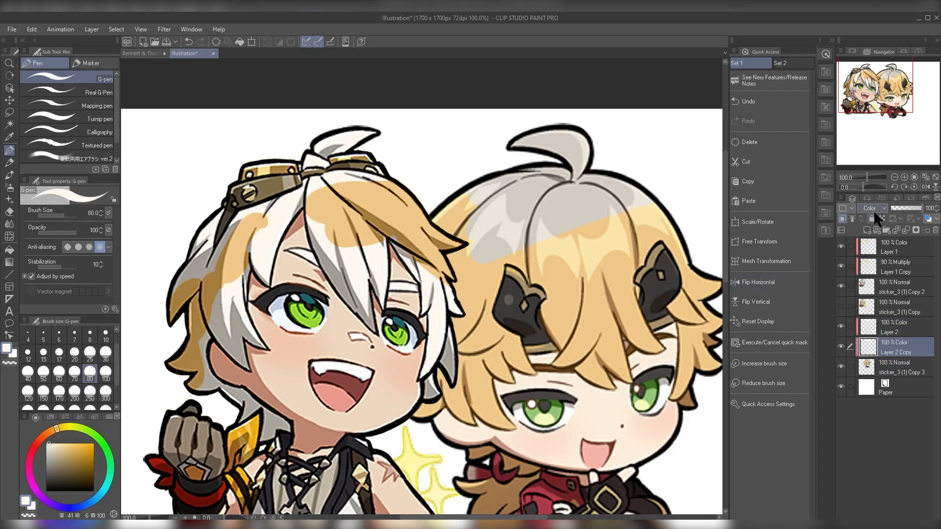
click(875, 208)
click(872, 330)
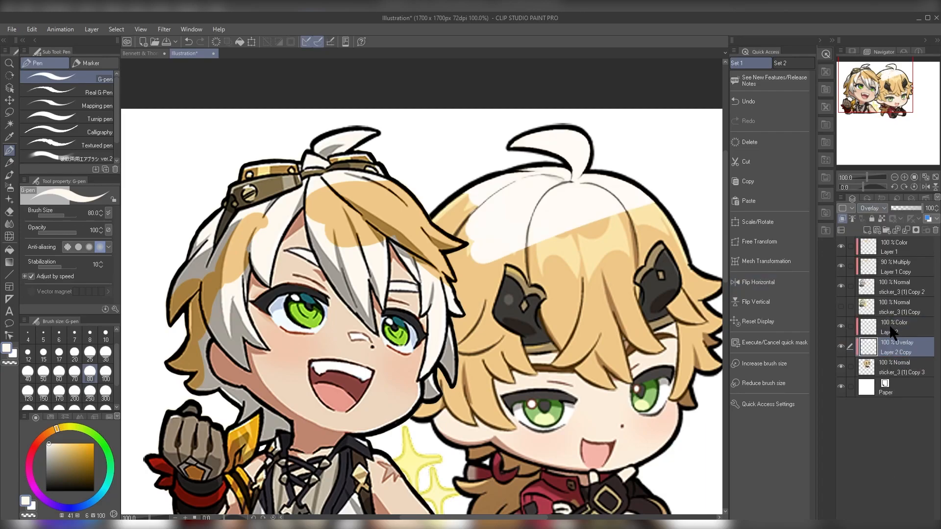
Step: Set the Overlay copy's opacity to 90% and extend the white on the blond character's crown in the Color layer
drag(555, 267, 588, 290)
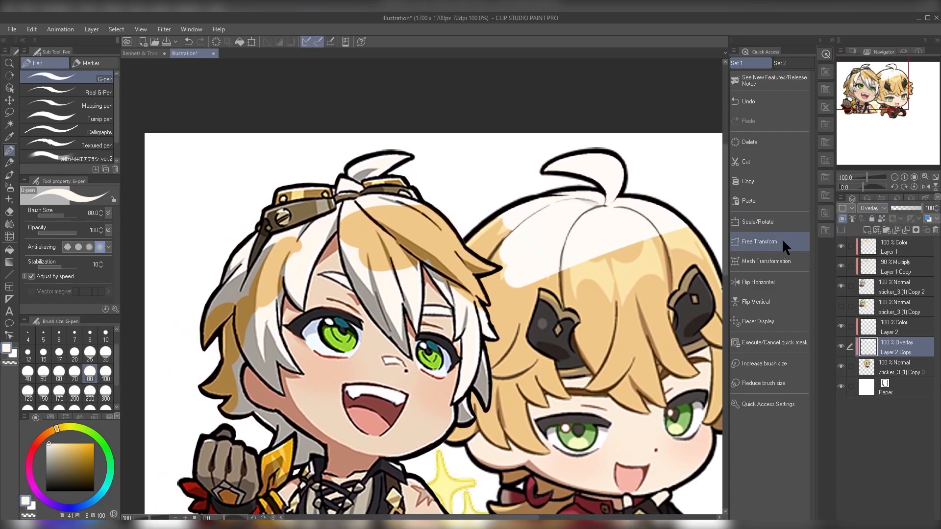
drag(921, 212, 917, 210)
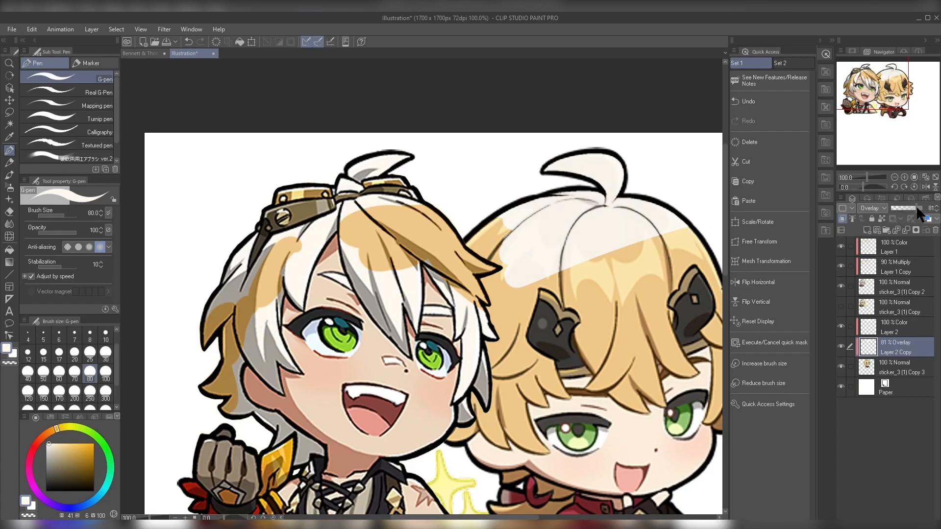
alt+click(408, 286)
alt+click(596, 232)
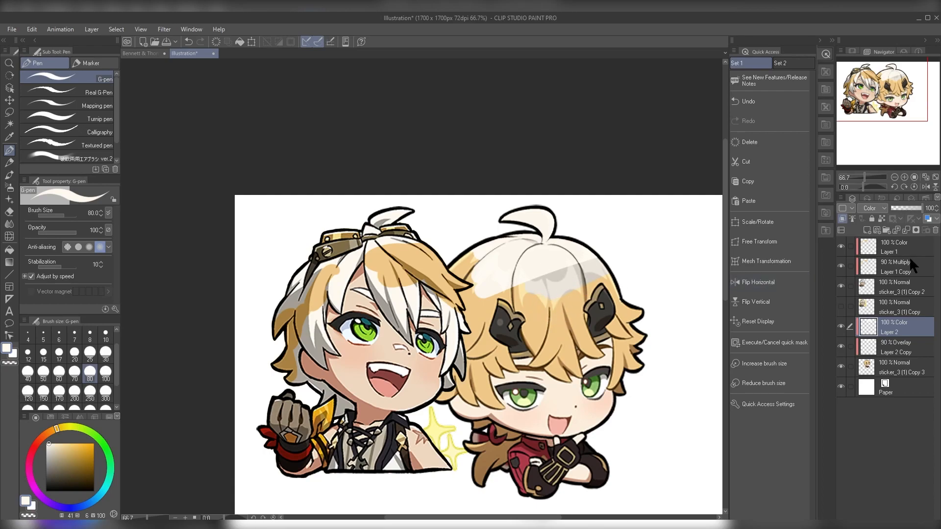
Step: Paint the sampled white hair colour over the white-haired character's dark cuff on a clipped Color layer, and duplicate it beneath as Overlay
click(897, 247)
alt+click(400, 282)
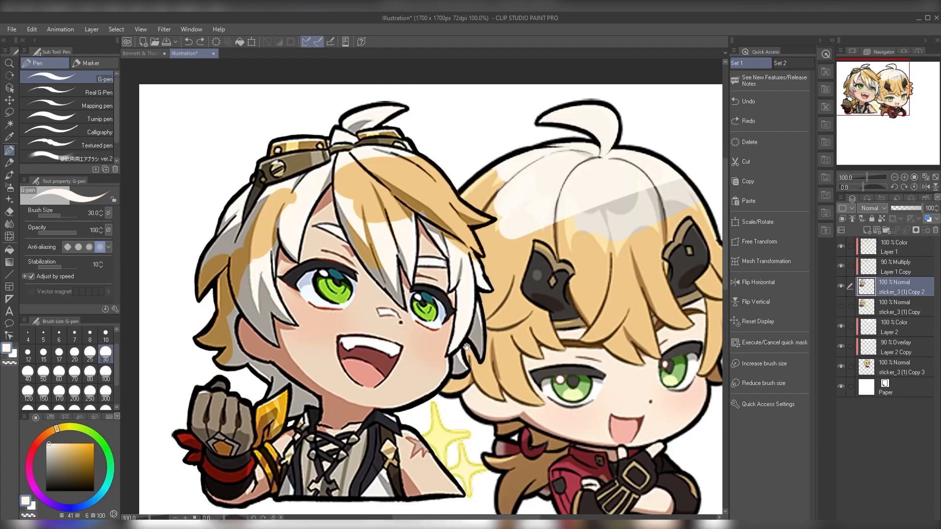
drag(466, 347, 486, 322)
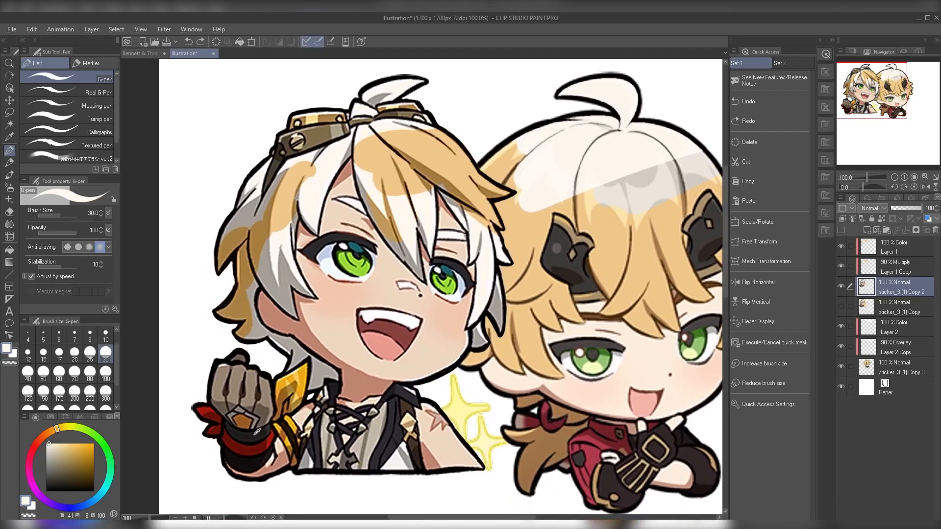
alt+click(256, 430)
alt+click(483, 283)
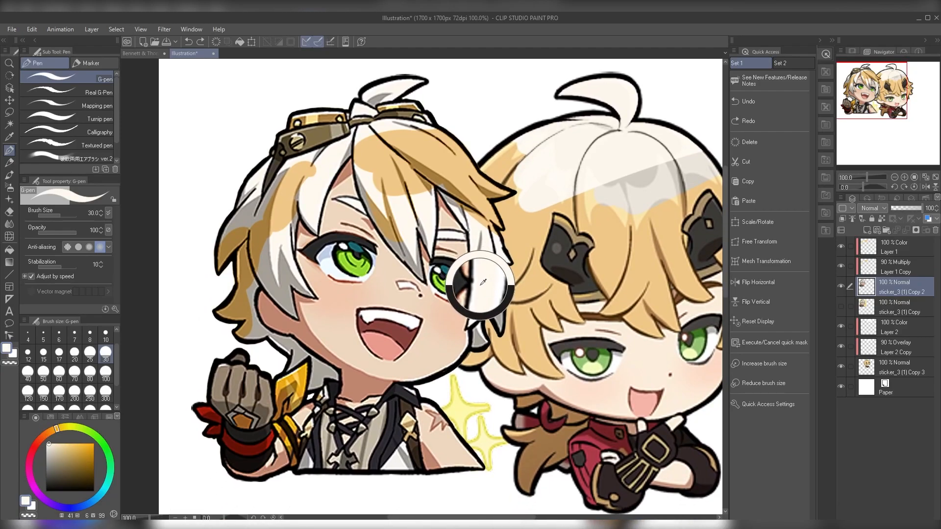
drag(444, 338, 544, 265)
scroll(386, 368, up, 1)
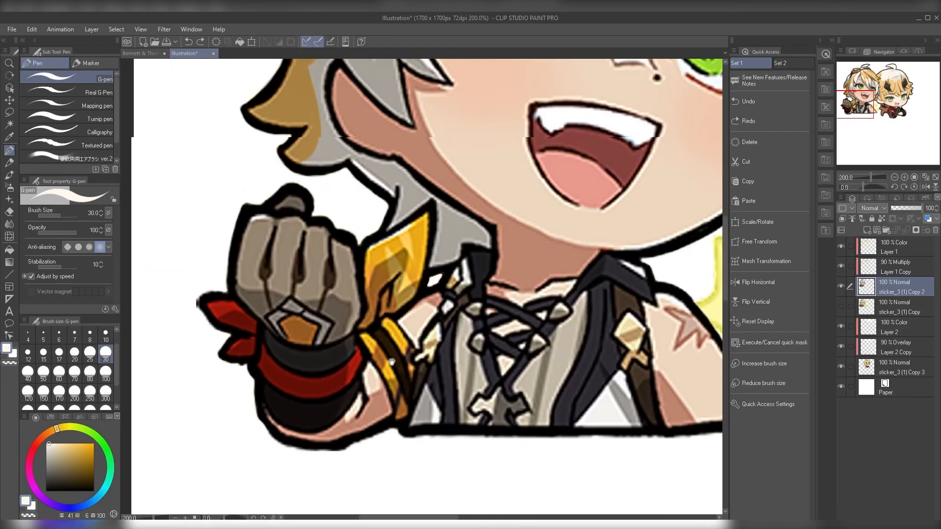
scroll(248, 438, up, 1)
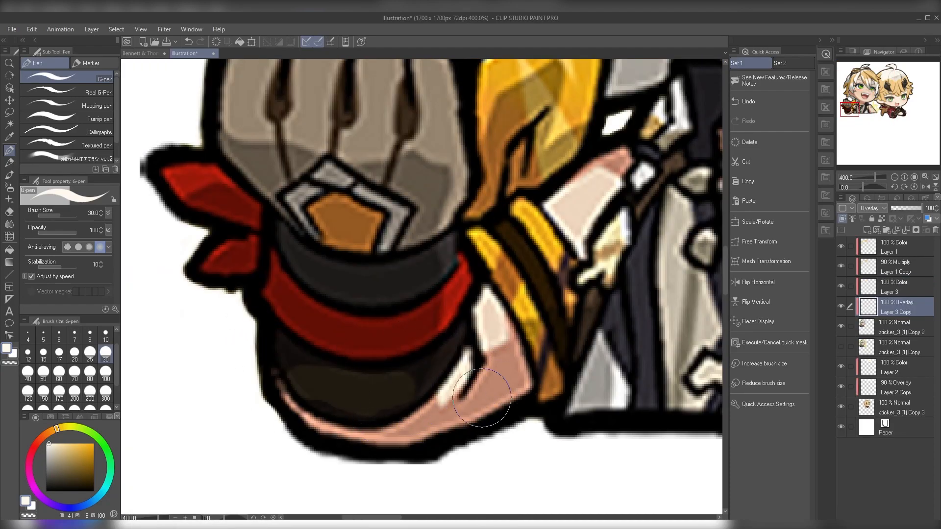
Step: Duplicate the cuff's Overlay layer four more times and set the lowest copy's opacity to 23%
alt+drag(899, 303, 892, 361)
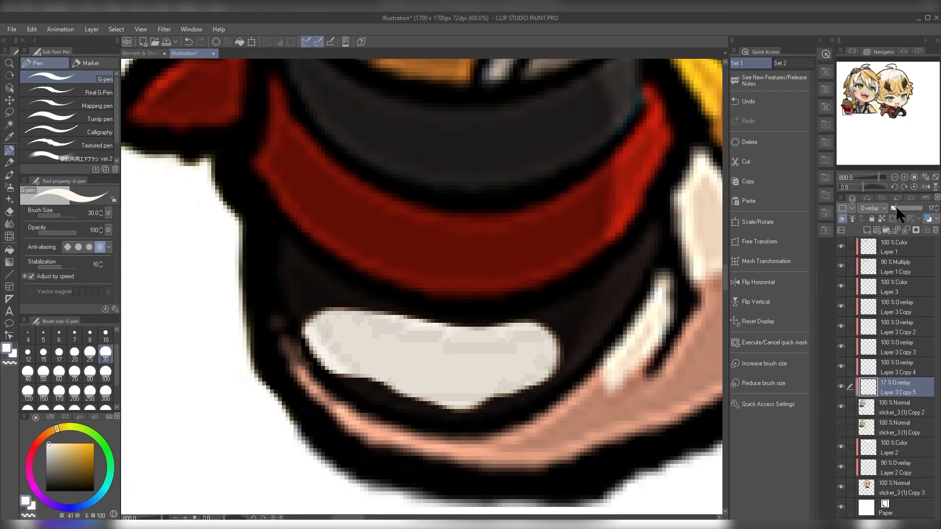
drag(896, 206, 897, 206)
scroll(648, 288, down, 5)
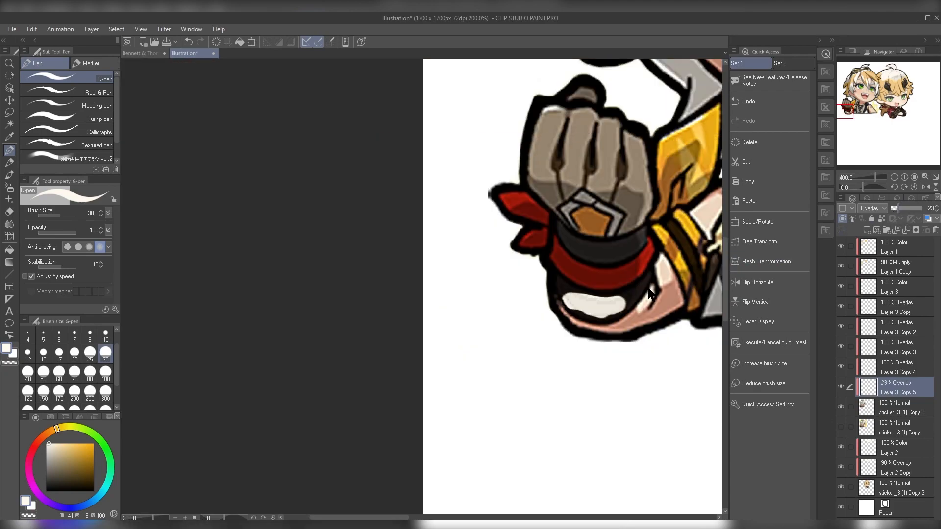
drag(625, 359, 392, 456)
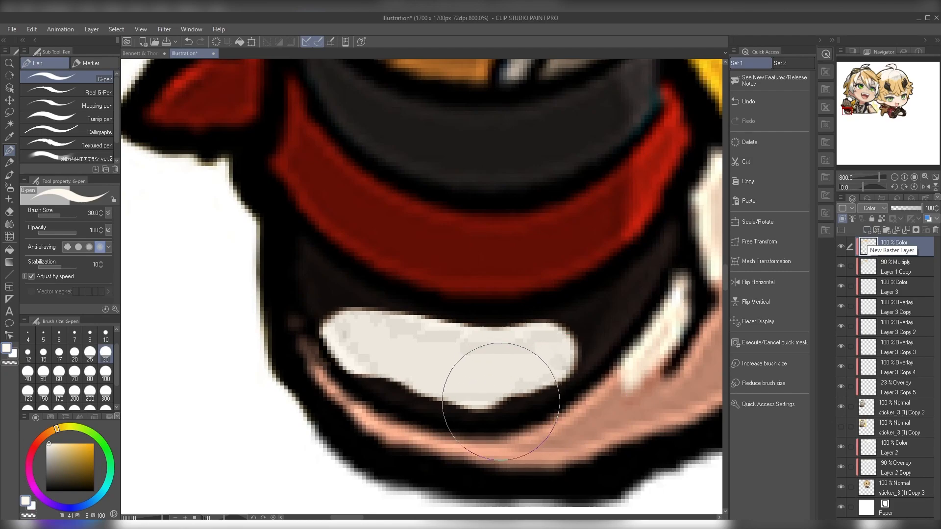
Step: Sample the cuff's off-white and repaint the cuff on a new Normal layer, then repaint the character's left-hand green iris on layers above
click(866, 231)
key(b)
key(ctrl+z)
key(p)
alt+click(502, 348)
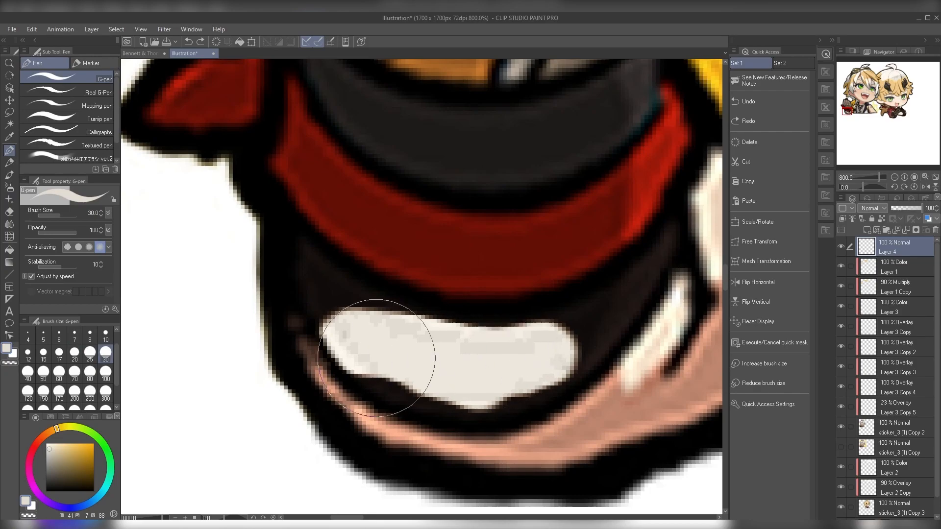
key(b)
mouse_move(412, 332)
mouse_down()
mouse_move(508, 342)
mouse_move(543, 332)
mouse_move(523, 344)
mouse_move(551, 342)
mouse_move(420, 340)
mouse_up()
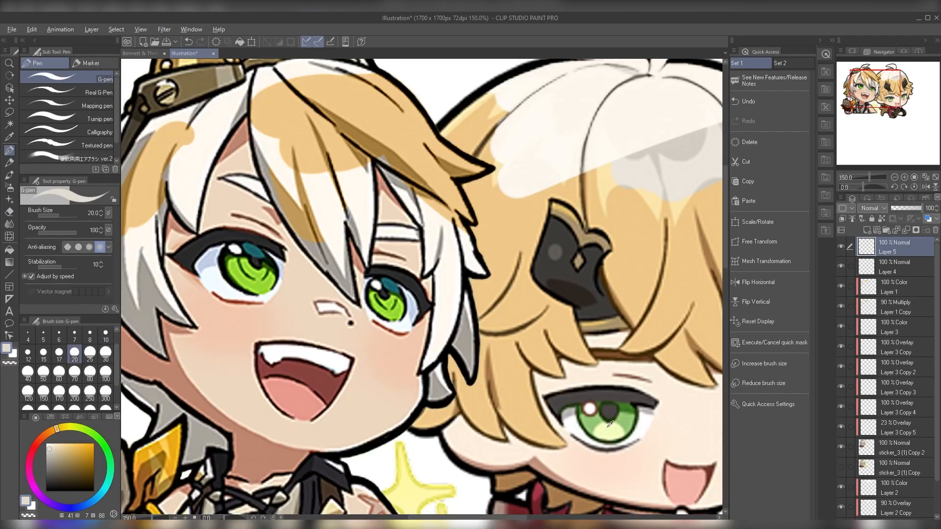
alt+click(628, 423)
drag(471, 396, 578, 463)
mouse_move(349, 332)
mouse_down()
mouse_move(360, 351)
mouse_move(353, 334)
mouse_move(330, 334)
mouse_move(346, 322)
mouse_move(337, 313)
mouse_move(333, 348)
mouse_move(354, 352)
mouse_up()
scroll(352, 331, up, 1)
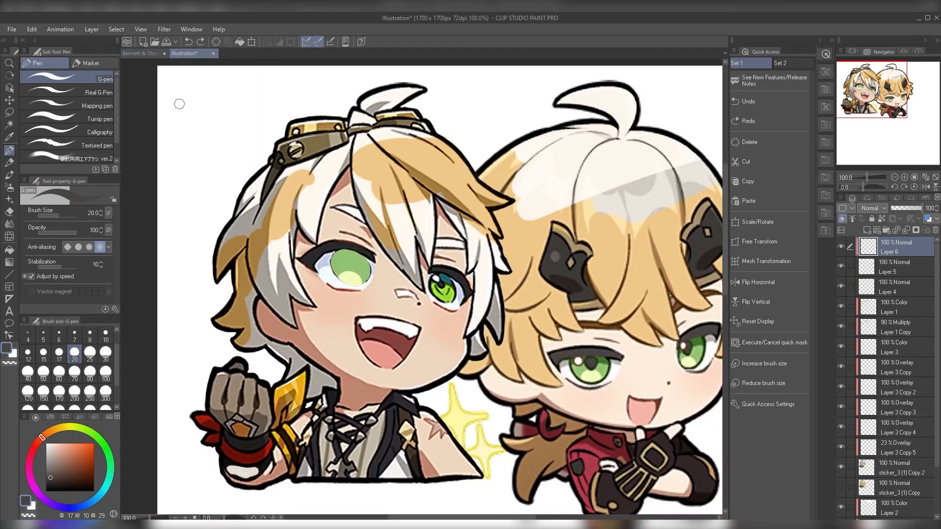
Step: Merge the white-haired character's two Color layers into one and set the merged layer's blending mode to Color
scroll(698, 324, down, 1)
drag(543, 318, 444, 314)
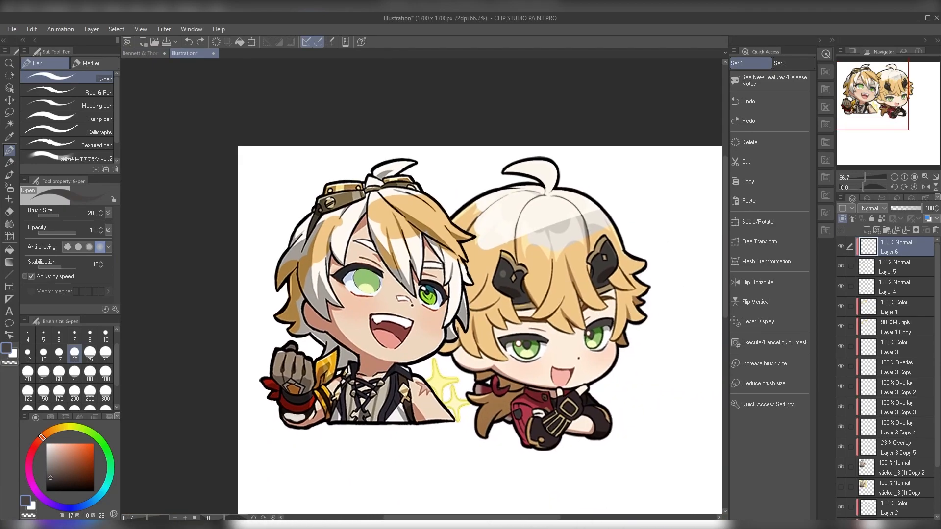
drag(937, 352, 936, 399)
mouse_move(933, 354)
mouse_down()
mouse_move(938, 275)
mouse_move(918, 401)
mouse_move(940, 294)
mouse_move(940, 343)
mouse_up()
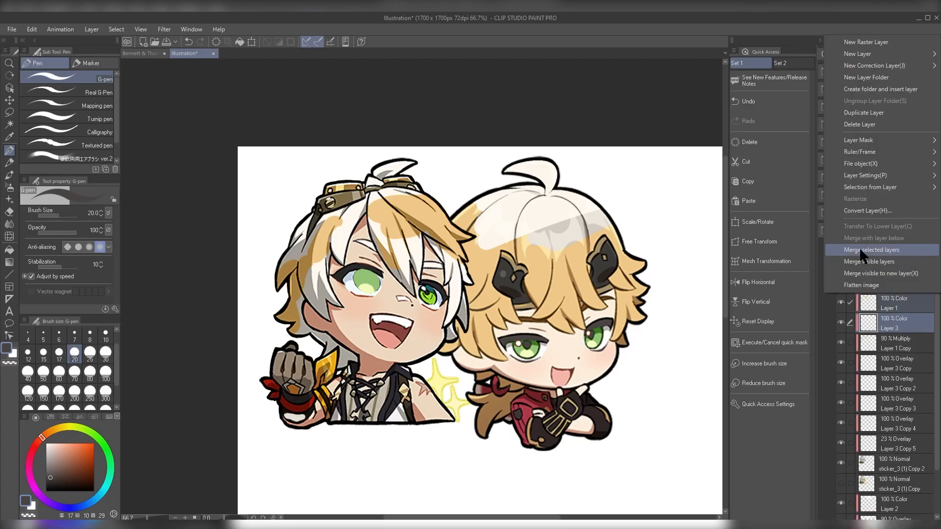
click(863, 250)
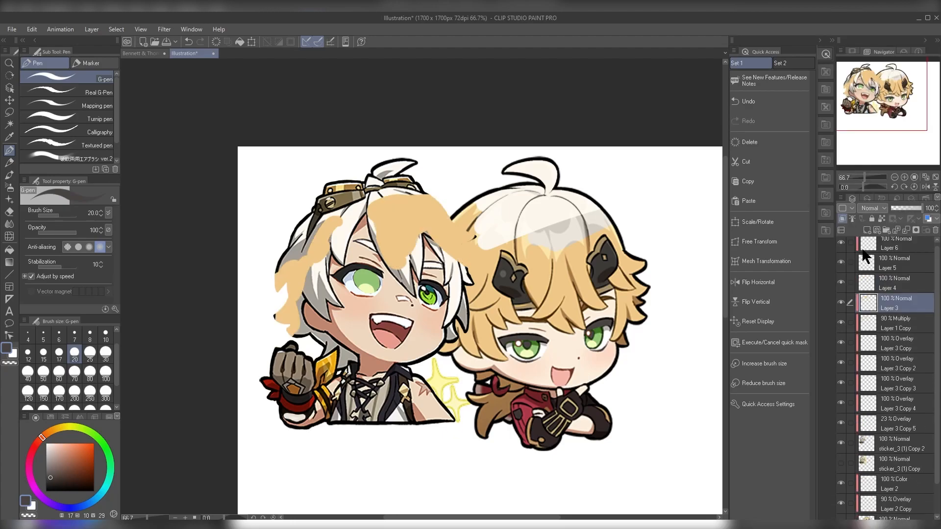
click(877, 208)
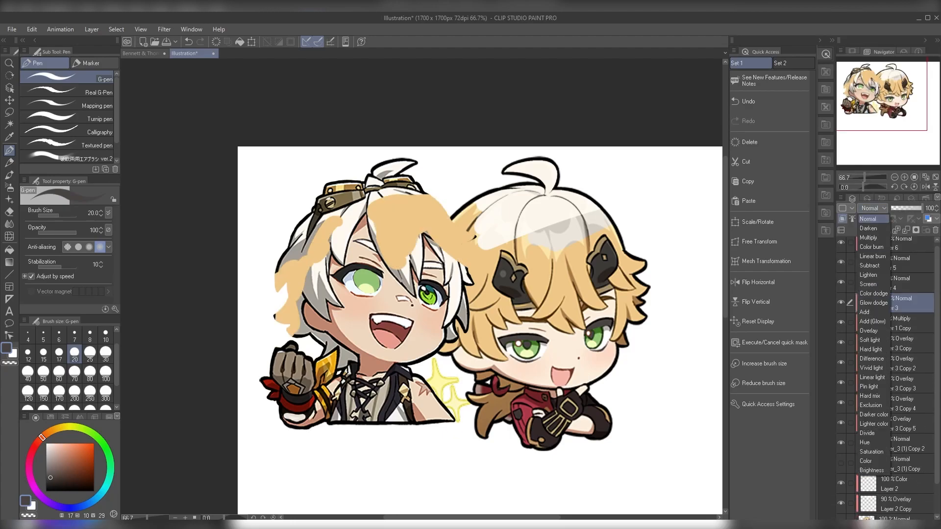
click(866, 461)
scroll(286, 314, up, 3)
key(k)
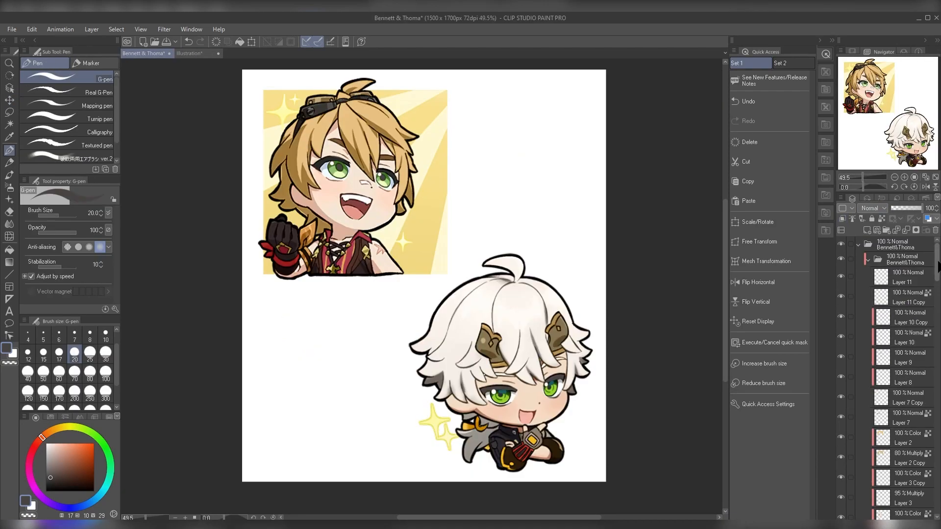
Step: Switch to the Bennett & Thoma document and examine how its stack of Color, Multiply, Screen and Overlay layers is built
scroll(888, 377, down, 5)
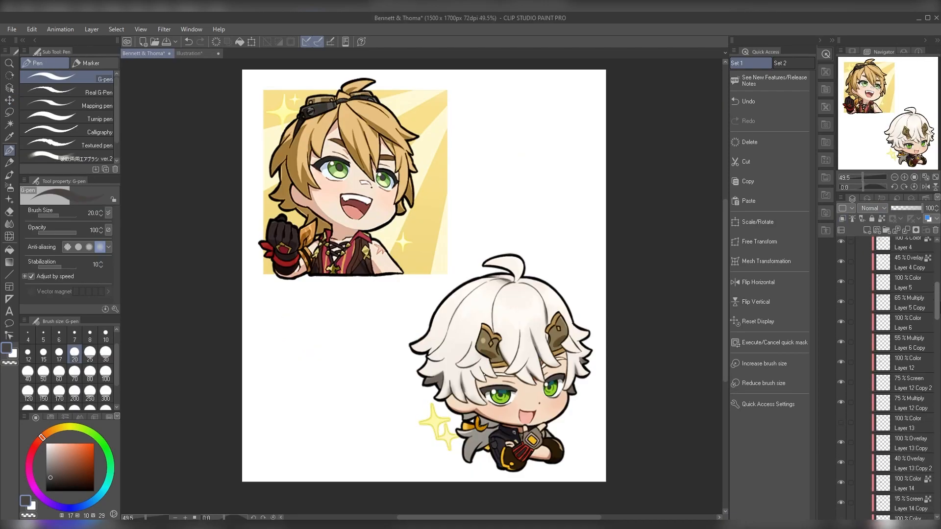
scroll(930, 404, down, 10)
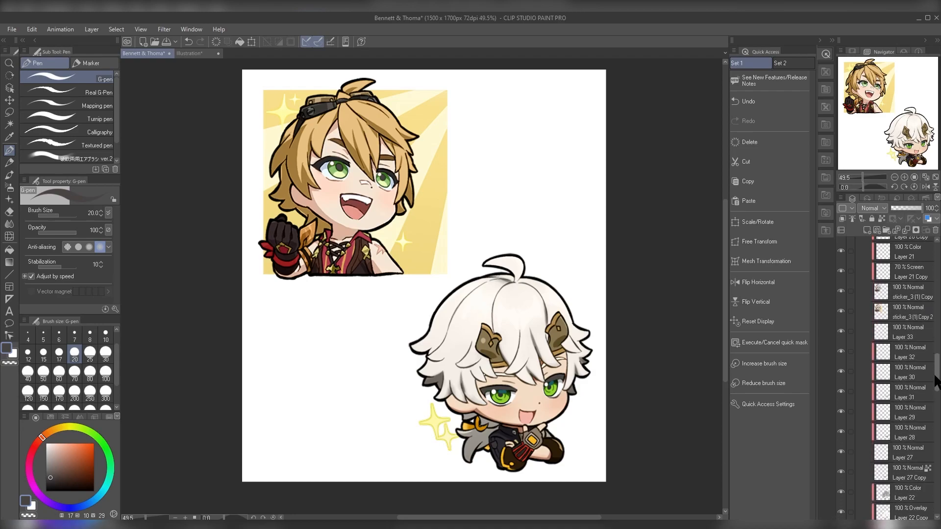
scroll(930, 404, down, 10)
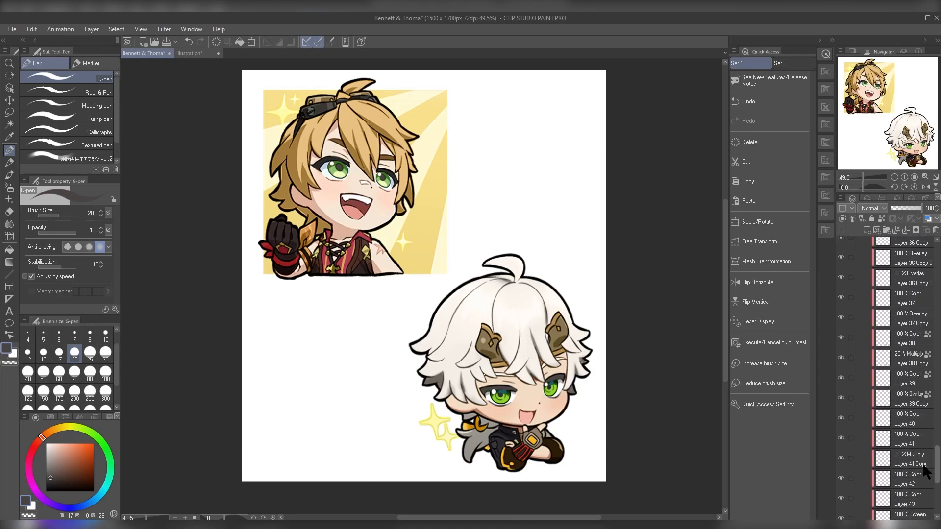
scroll(925, 491, down, 4)
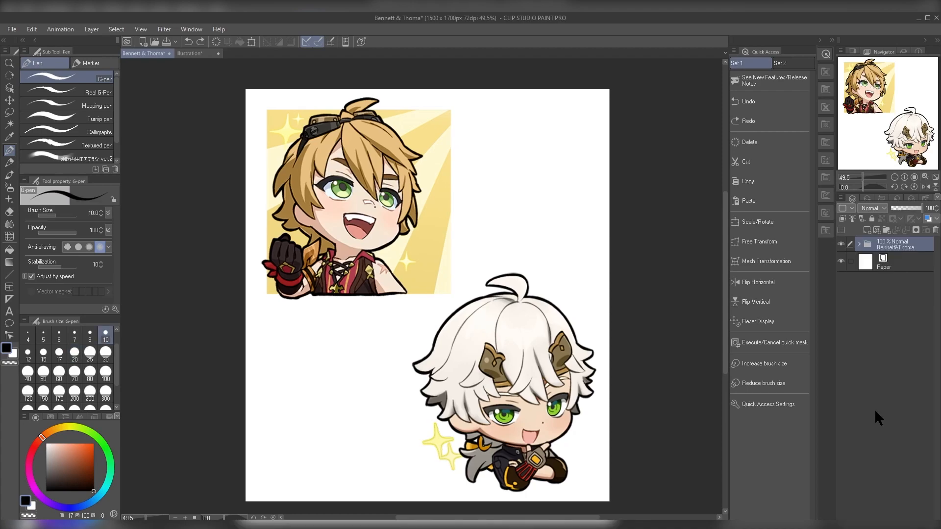